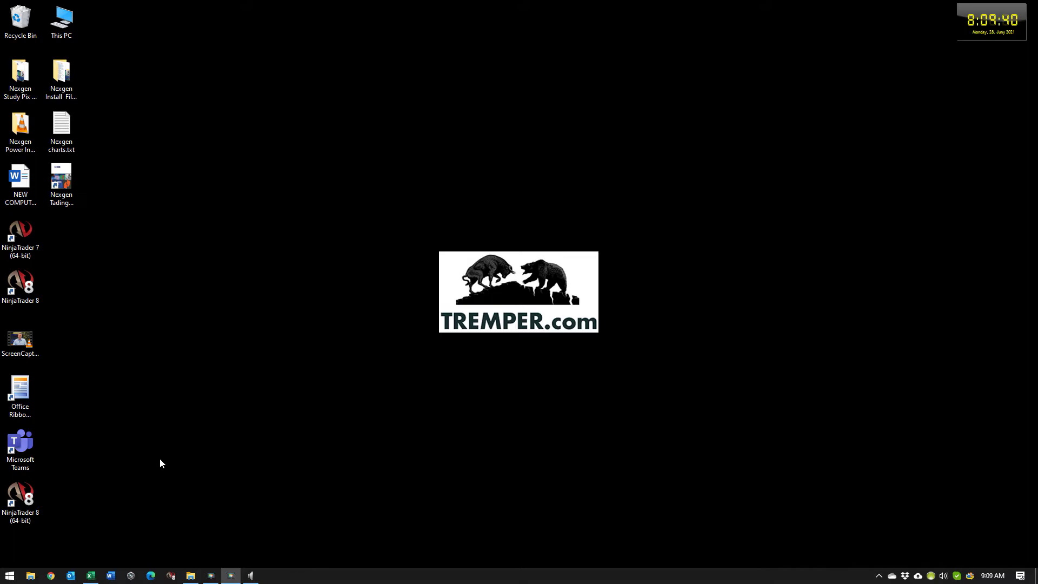
Step: Open NinjaTrader Grid 2021-06-02 DEMO.xlsx from the NT Data folder in File Explorer
{"action": "left_click", "coordinate": [191, 575]}
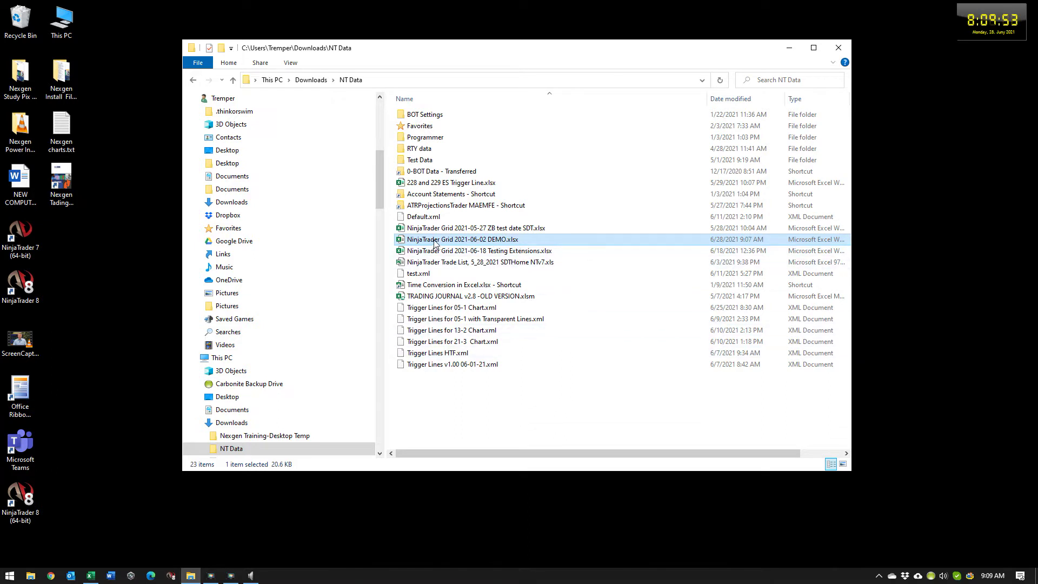
{"action": "double_click", "coordinate": [486, 242]}
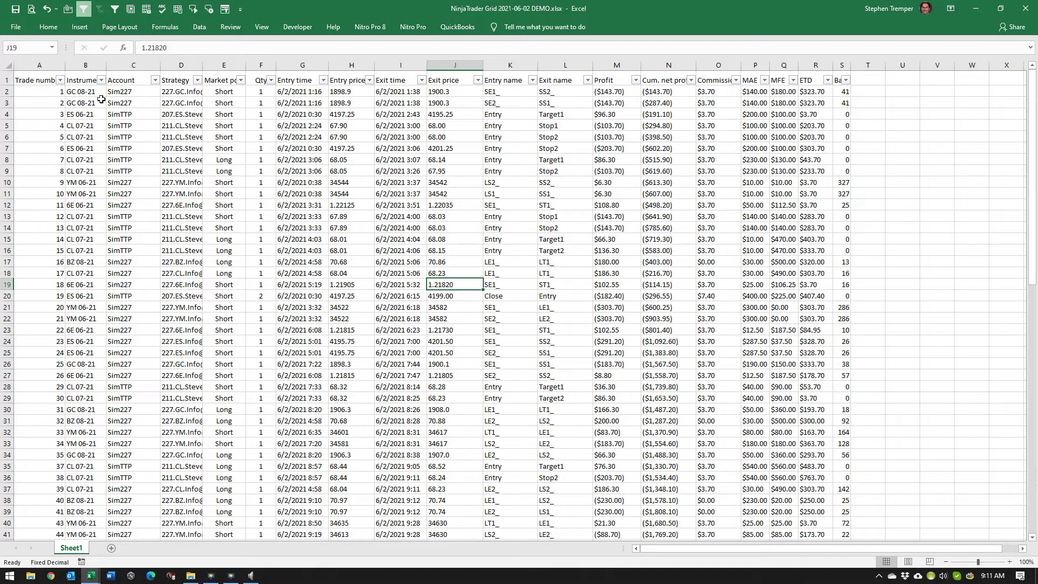
Step: Scroll through the 6/2/2021 trade list on Sheet1 of the DEMO workbook
{"action": "scroll", "coordinate": [129, 333], "scroll_direction": "down", "scroll_amount": 5}
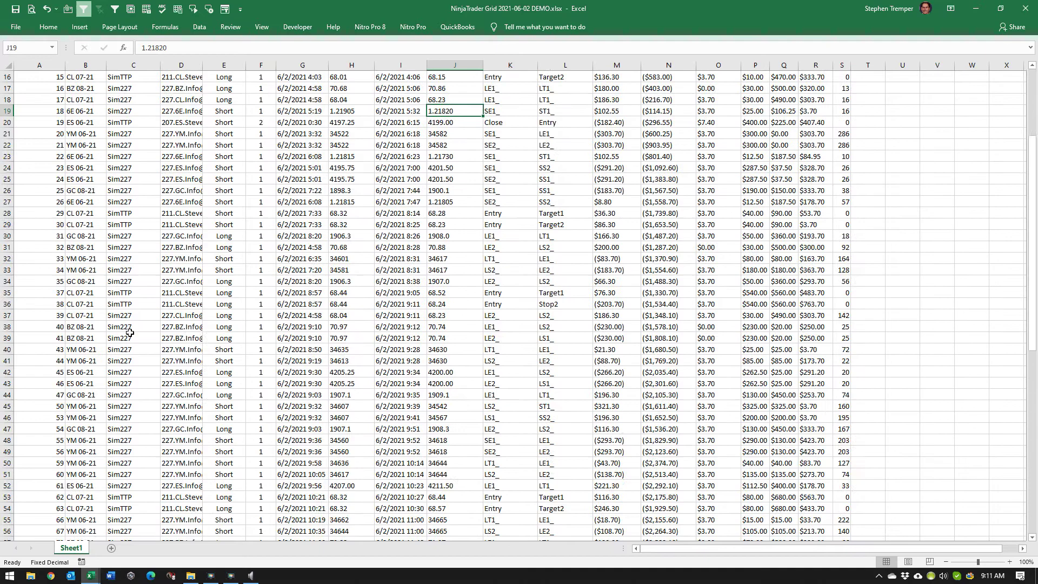
{"action": "scroll", "coordinate": [130, 332], "scroll_direction": "up", "scroll_amount": 5}
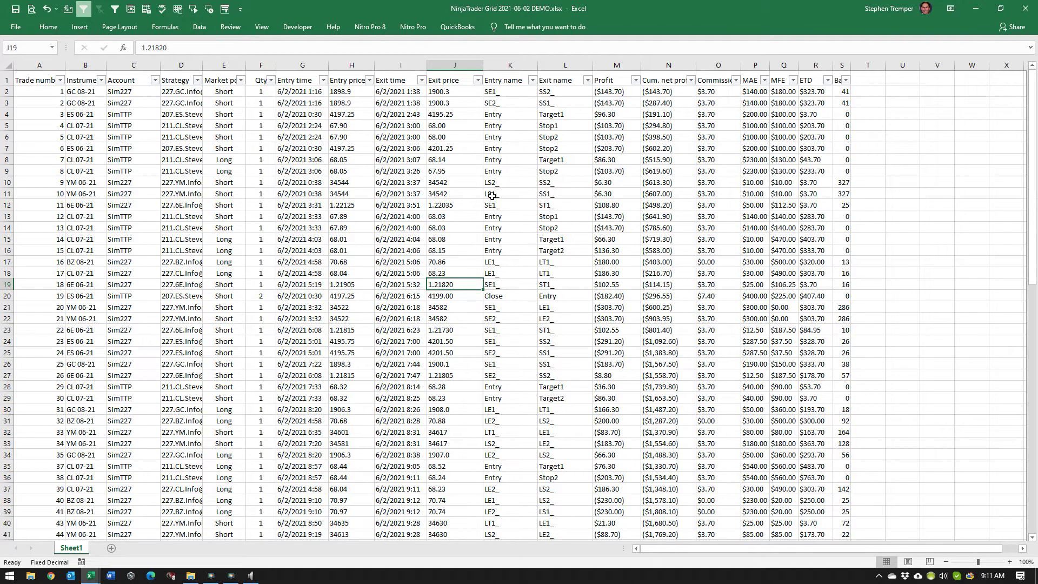
{"action": "left_click", "coordinate": [978, 15]}
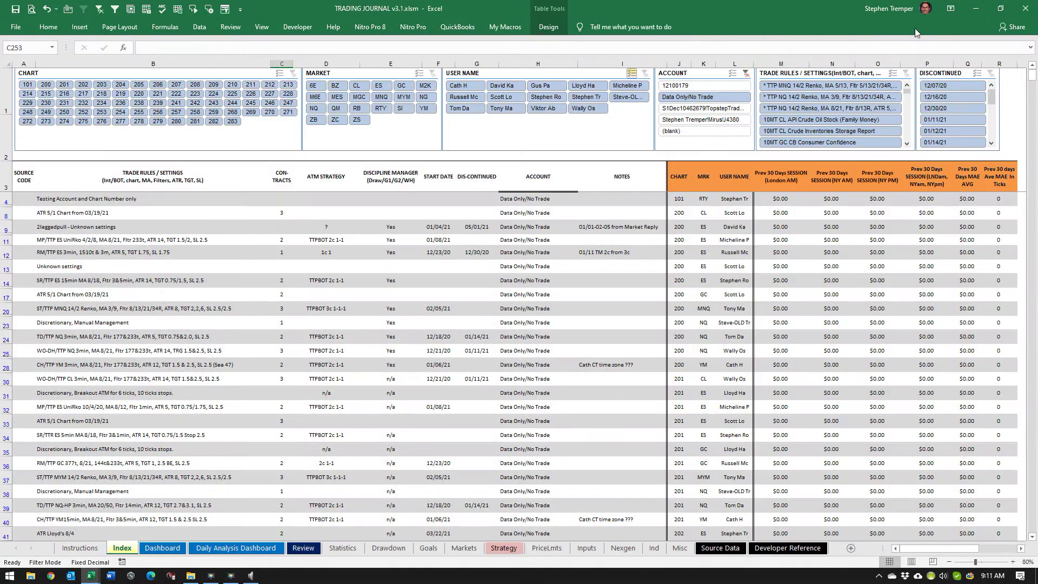
{"action": "left_click", "coordinate": [190, 575]}
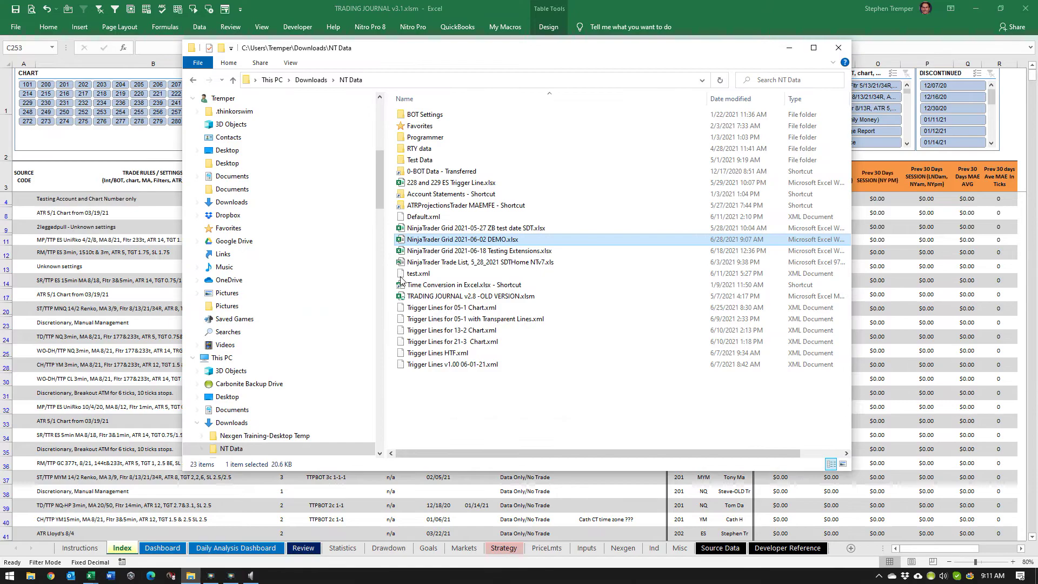
{"action": "mouse_move", "coordinate": [87, 576]}
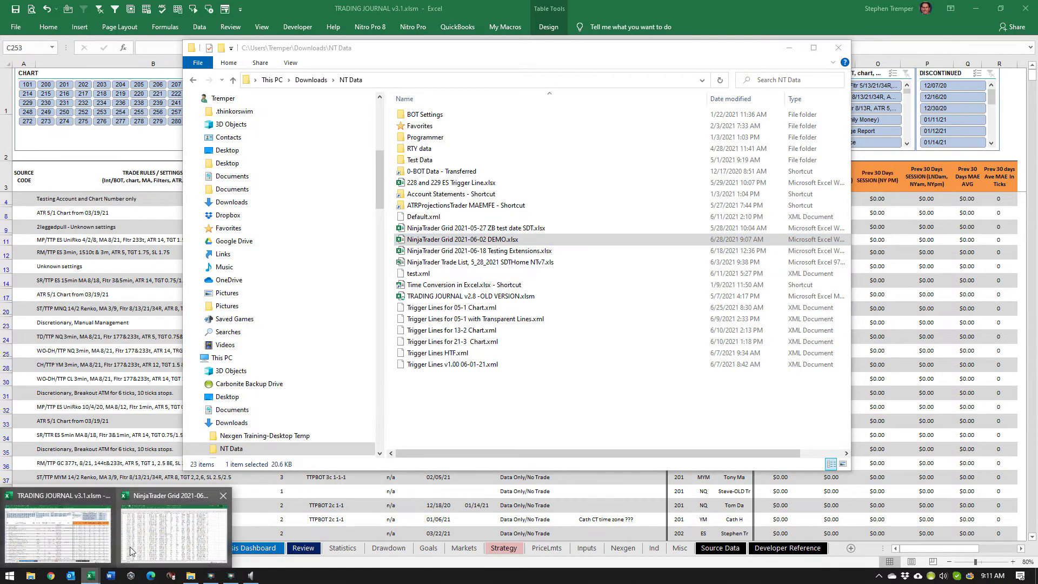
{"action": "left_click", "coordinate": [132, 548]}
{"action": "left_click", "coordinate": [1014, 17]}
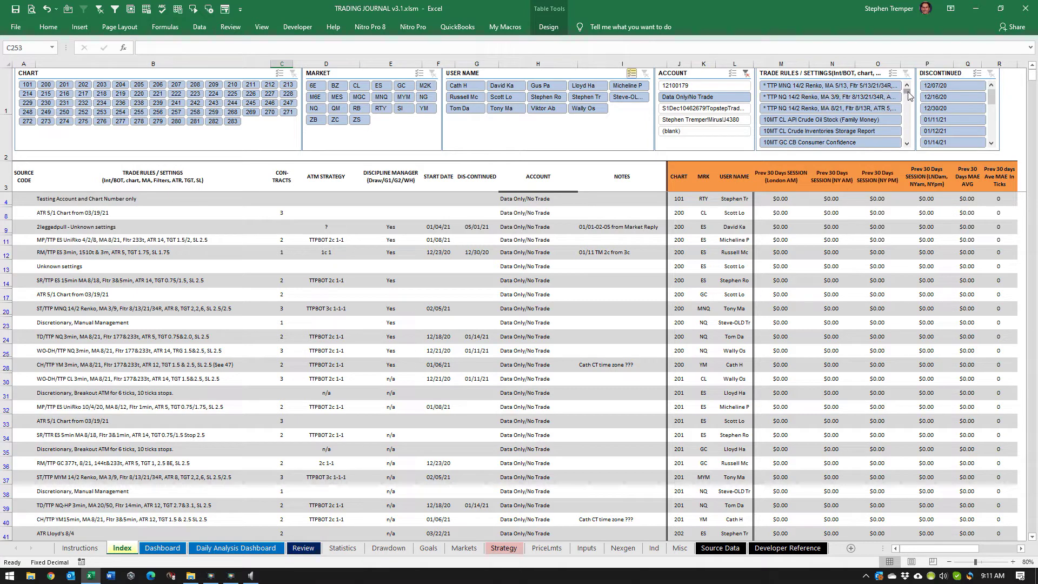
{"action": "mouse_move", "coordinate": [909, 95]}
{"action": "left_mouse_down"}
{"action": "mouse_move", "coordinate": [908, 116]}
{"action": "mouse_move", "coordinate": [908, 92]}
{"action": "left_mouse_up"}
Step: Clear the old trades from the Review sheet with Report Tools > Clear Review Data
{"action": "left_click", "coordinate": [304, 547]}
{"action": "right_click", "coordinate": [410, 246]}
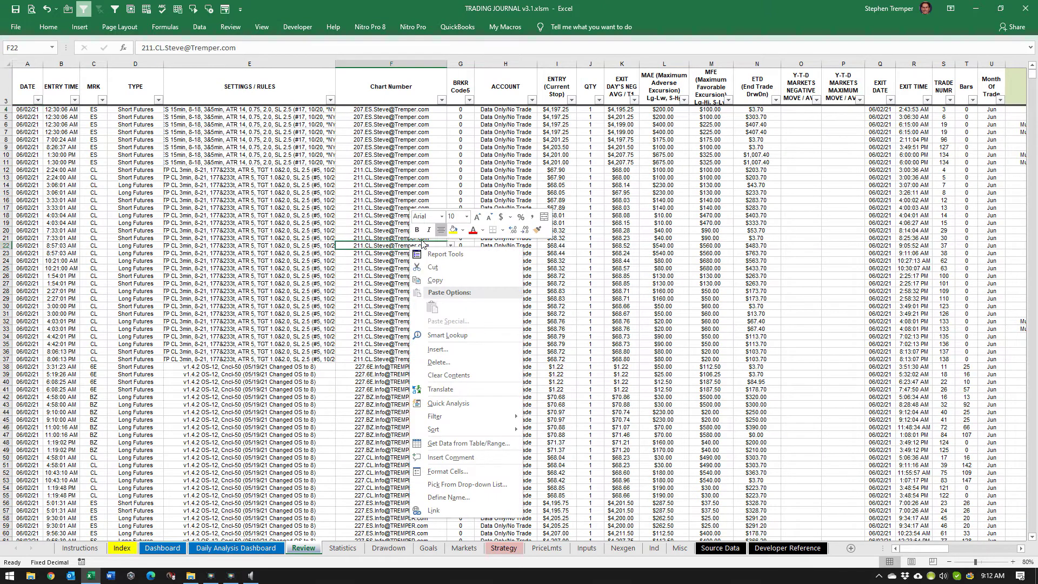
{"action": "left_click", "coordinate": [434, 254]}
{"action": "left_click", "coordinate": [357, 306]}
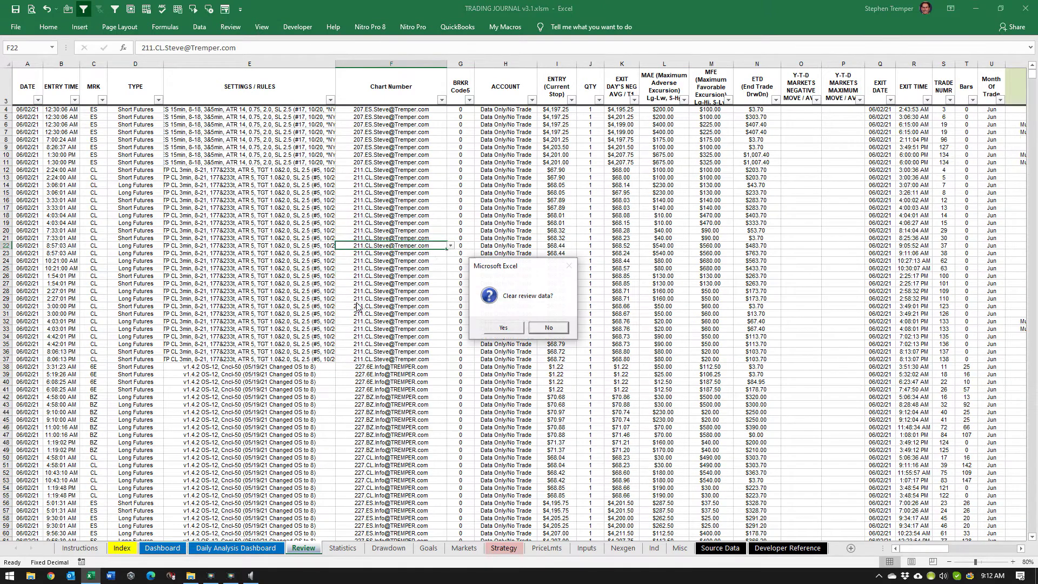
{"action": "left_click", "coordinate": [496, 329]}
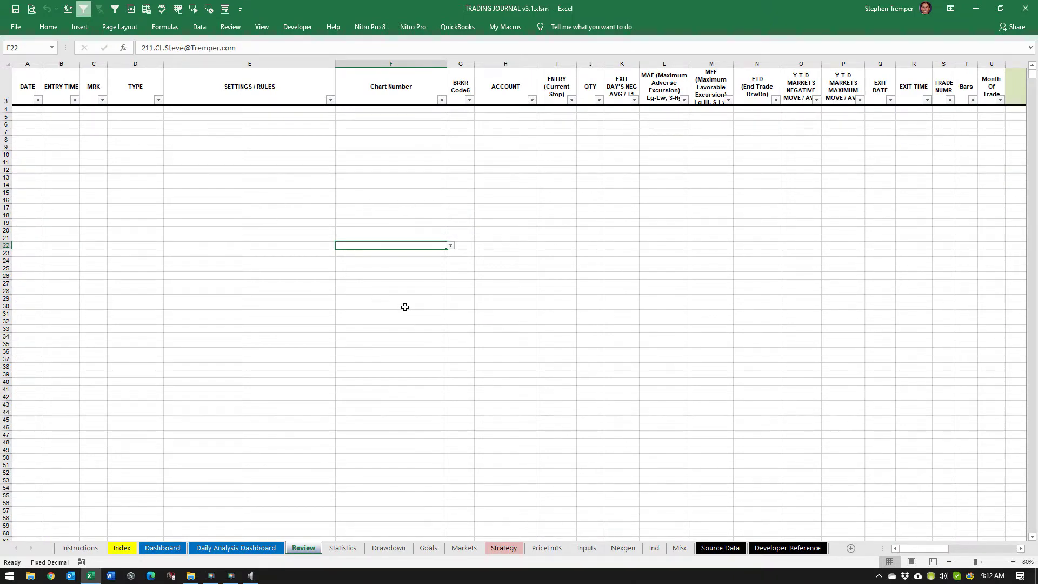
Step: Import NinjaTrader 8 data from NinjaTrader Grid 2021-06-02 DEMO.xlsx after confirming time zones
{"action": "right_click", "coordinate": [474, 228]}
{"action": "left_click", "coordinate": [486, 232]}
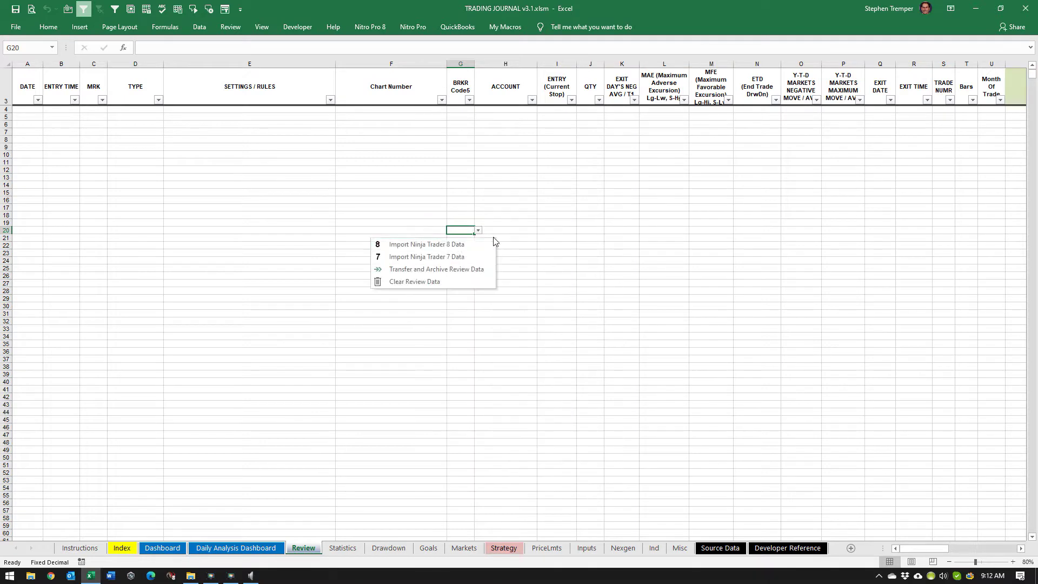
{"action": "left_click", "coordinate": [424, 246]}
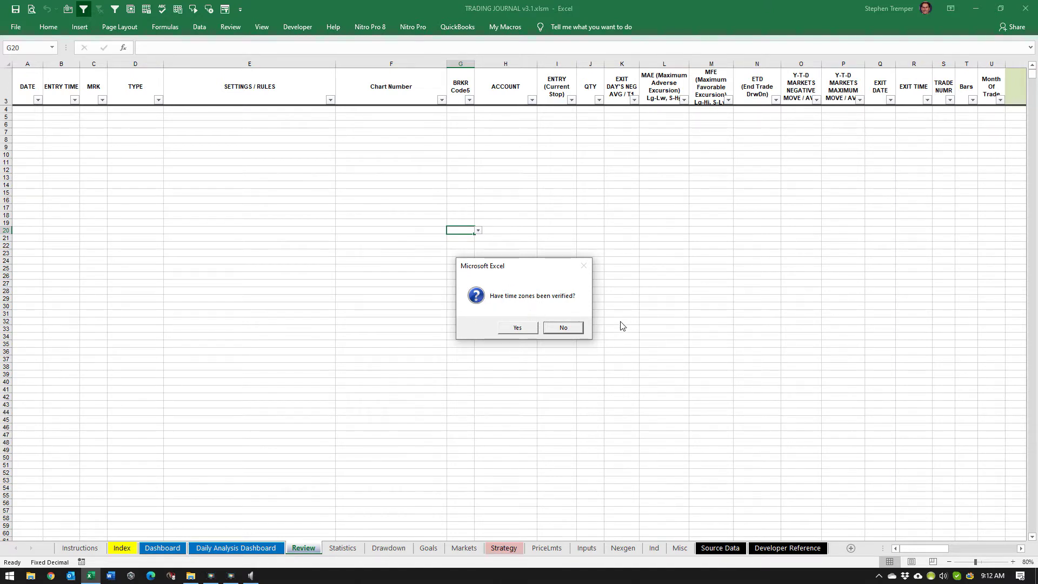
{"action": "left_click", "coordinate": [520, 332]}
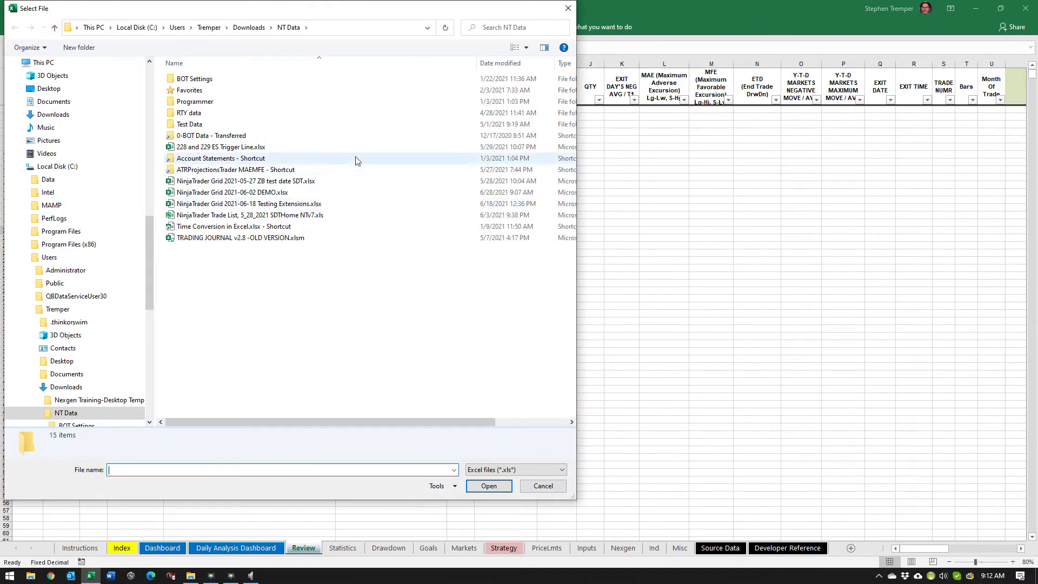
{"action": "left_click", "coordinate": [301, 193]}
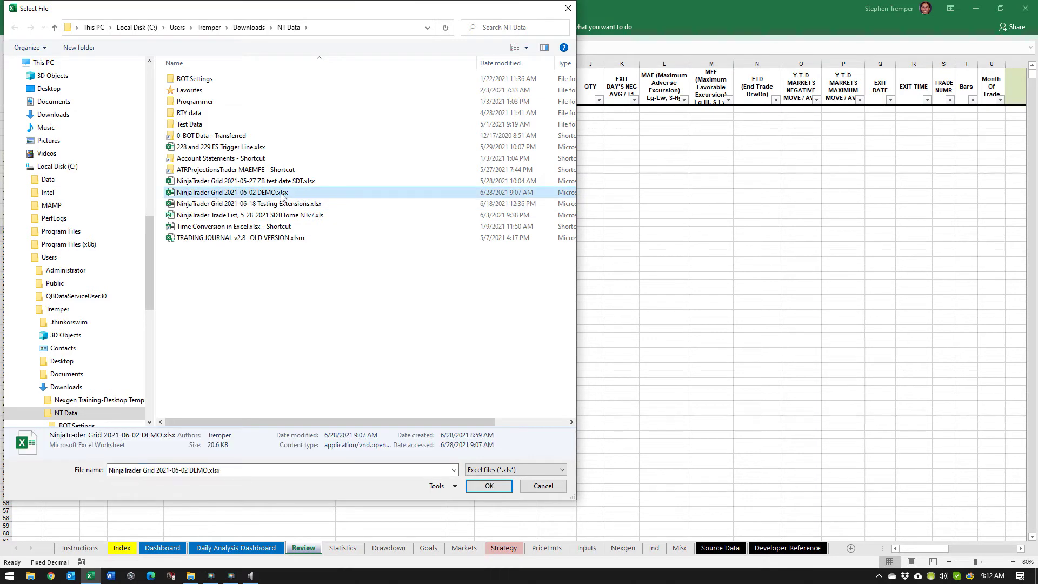
{"action": "double_click", "coordinate": [371, 194]}
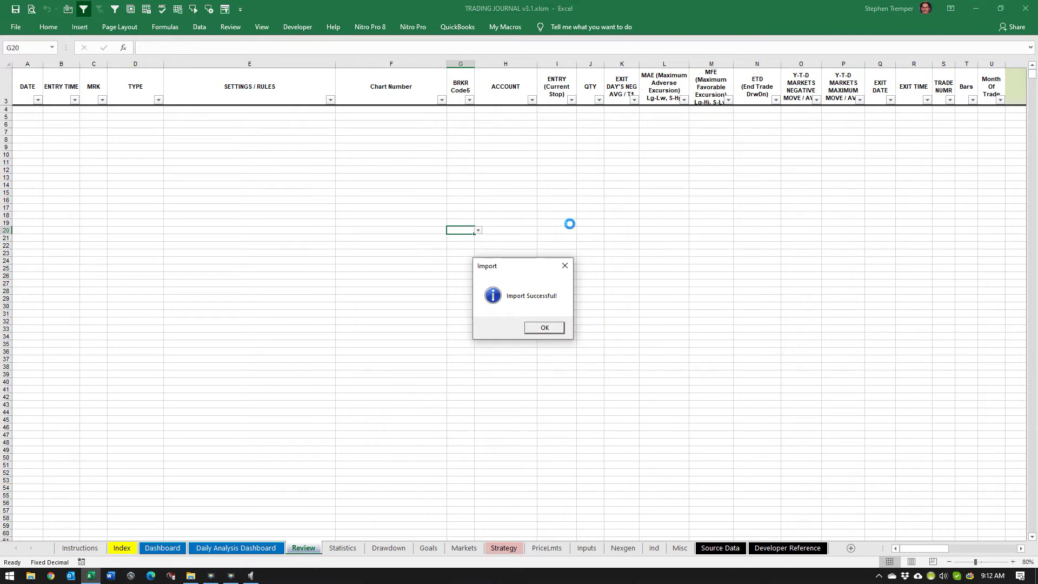
Step: Dismiss the Import Successful message and scroll across the Review table's MAE, MFE and P/L columns
{"action": "left_click", "coordinate": [538, 328]}
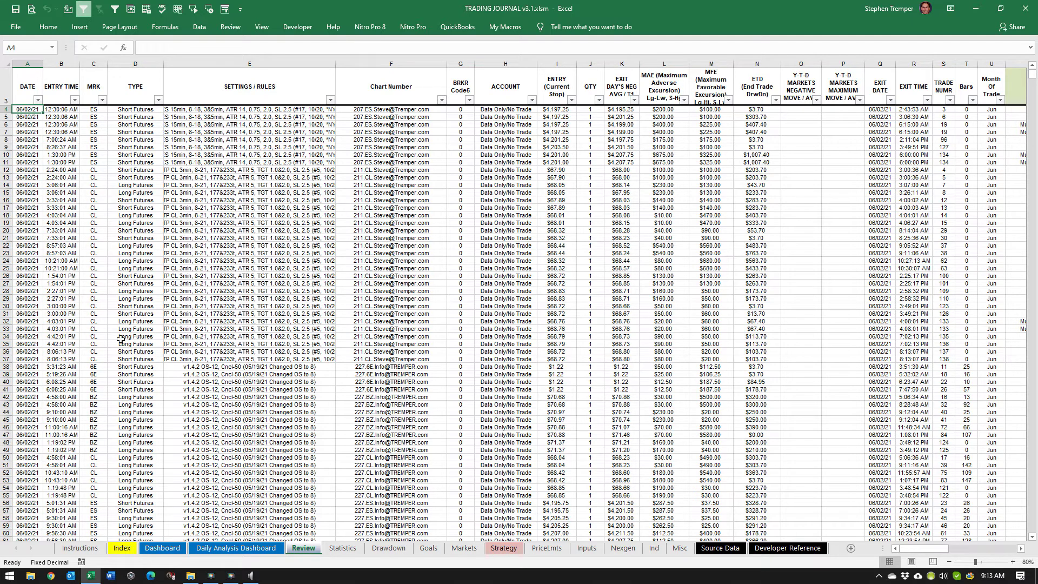
{"action": "left_click_drag", "start_coordinate": [919, 547], "coordinate": [869, 546]}
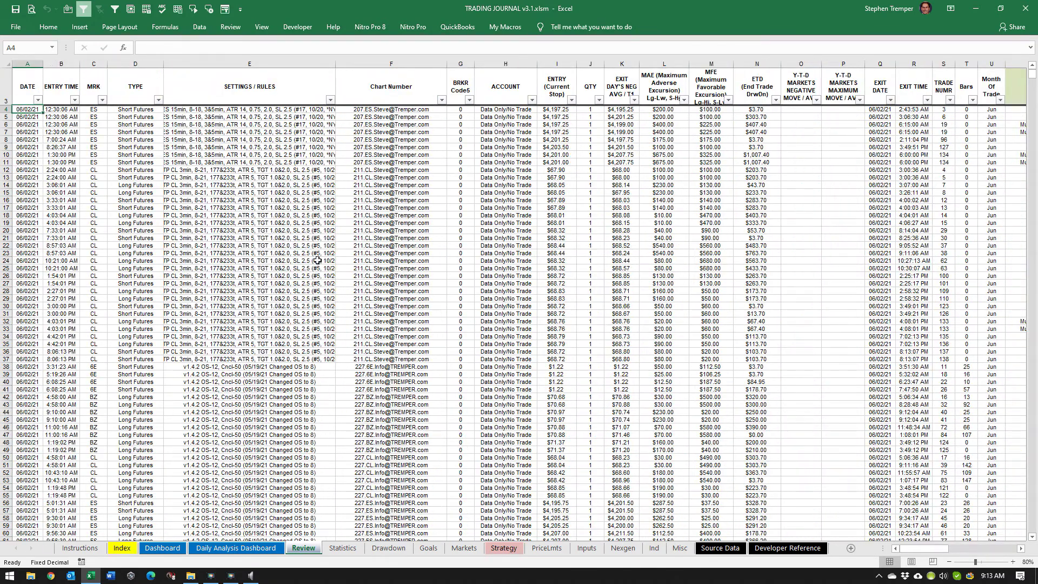
Step: Show the Dashboard sheet's per-market pivot, totalling -$107,816.99 over 26567 contracts
{"action": "left_click", "coordinate": [149, 549]}
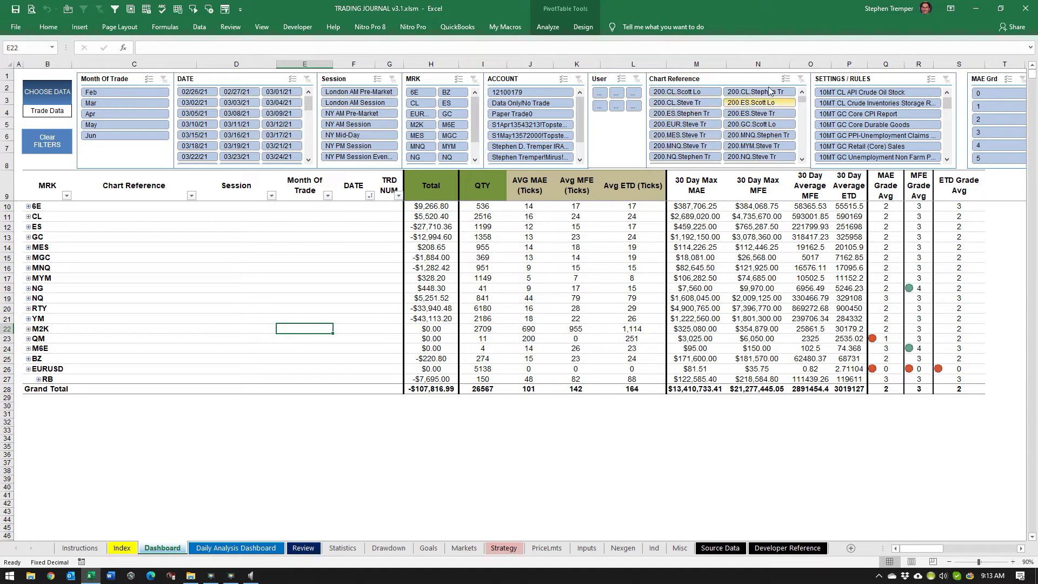
{"action": "mouse_move", "coordinate": [692, 279]}
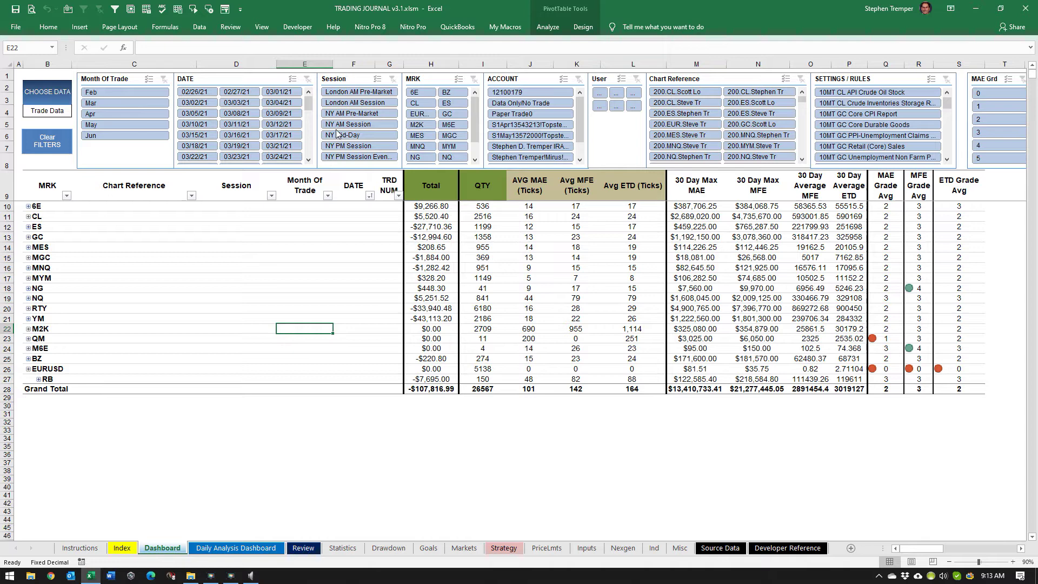
Step: Set the Dashboard data source in cell B4 to Review Data
{"action": "left_click", "coordinate": [64, 111]}
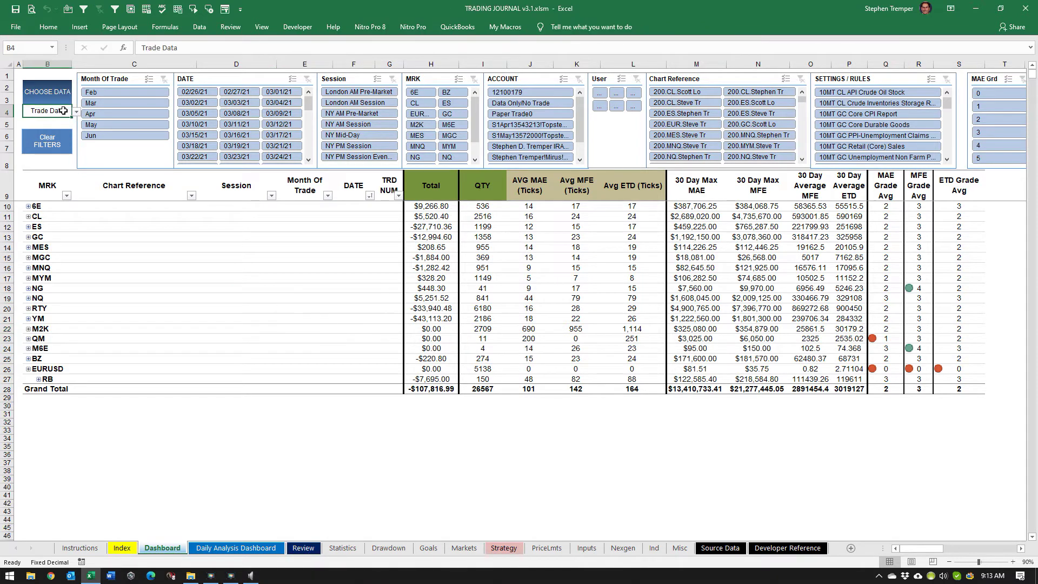
{"action": "left_click", "coordinate": [77, 112]}
{"action": "left_click", "coordinate": [47, 126]}
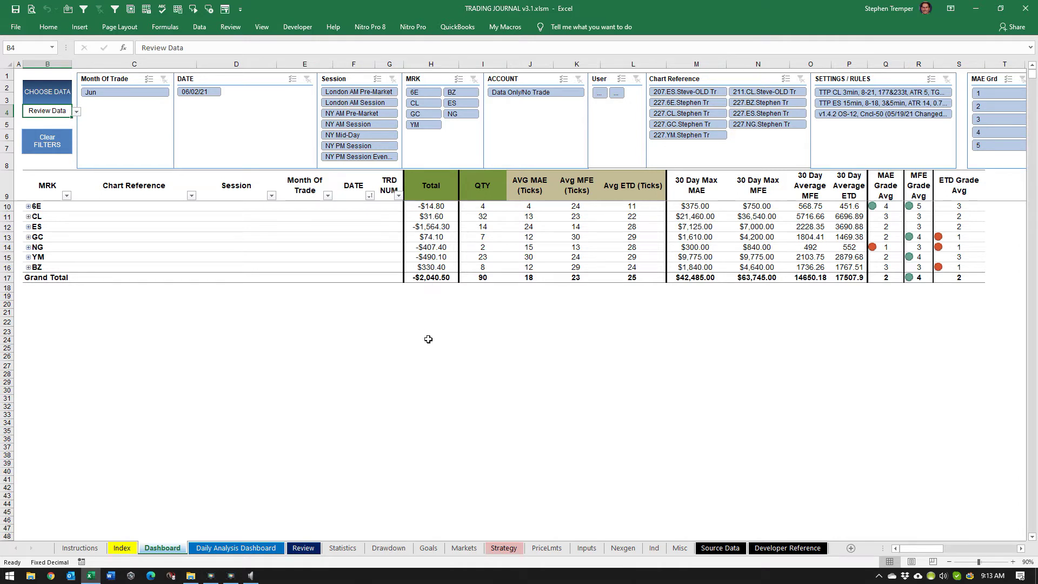
Step: Filter the Dashboard slicers to NY AM Session and the CL market
{"action": "left_click", "coordinate": [381, 127]}
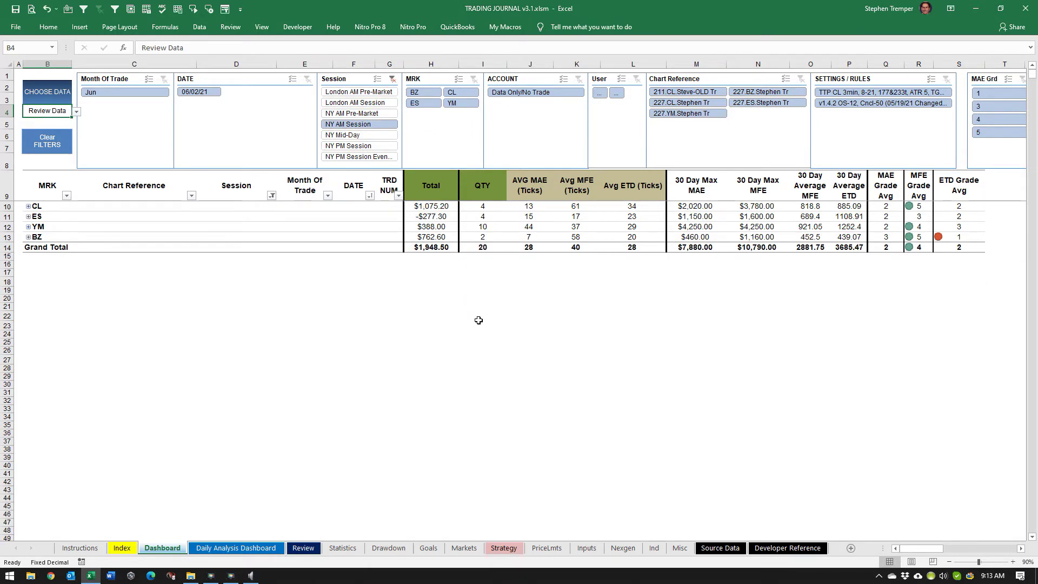
{"action": "left_click", "coordinate": [425, 94]}
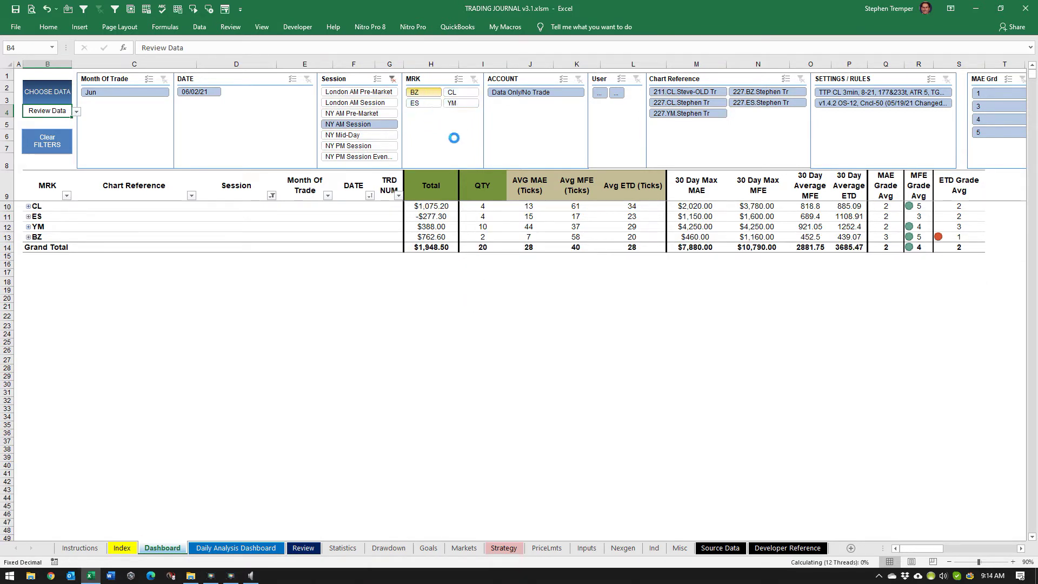
{"action": "left_click", "coordinate": [458, 93]}
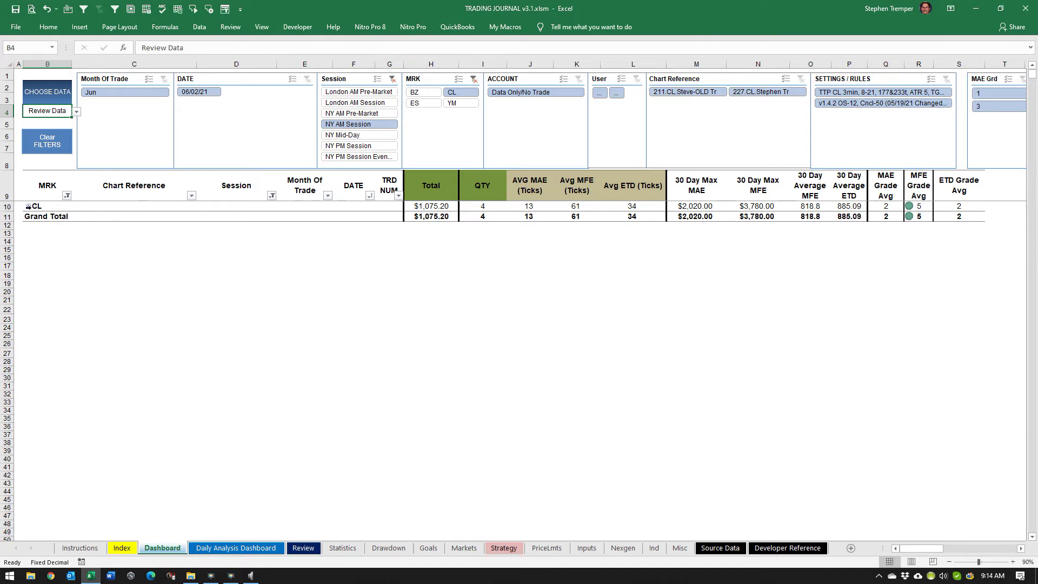
Step: Expand and collapse the CL row, then open NinjaTrader Grid 2021-06-02 DEMO.xlsx from NT Data
{"action": "left_click", "coordinate": [28, 207]}
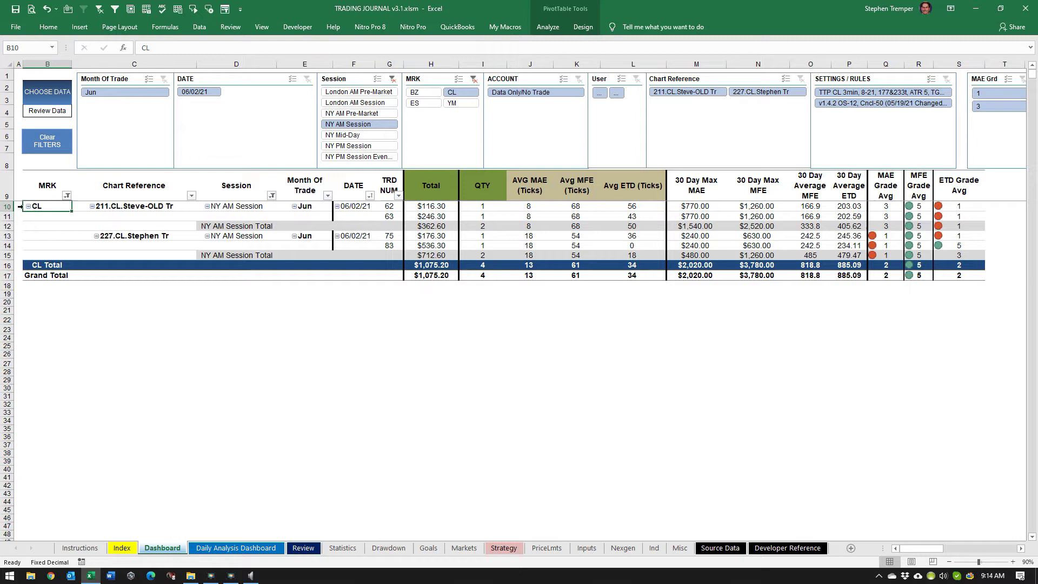
{"action": "left_click", "coordinate": [29, 206]}
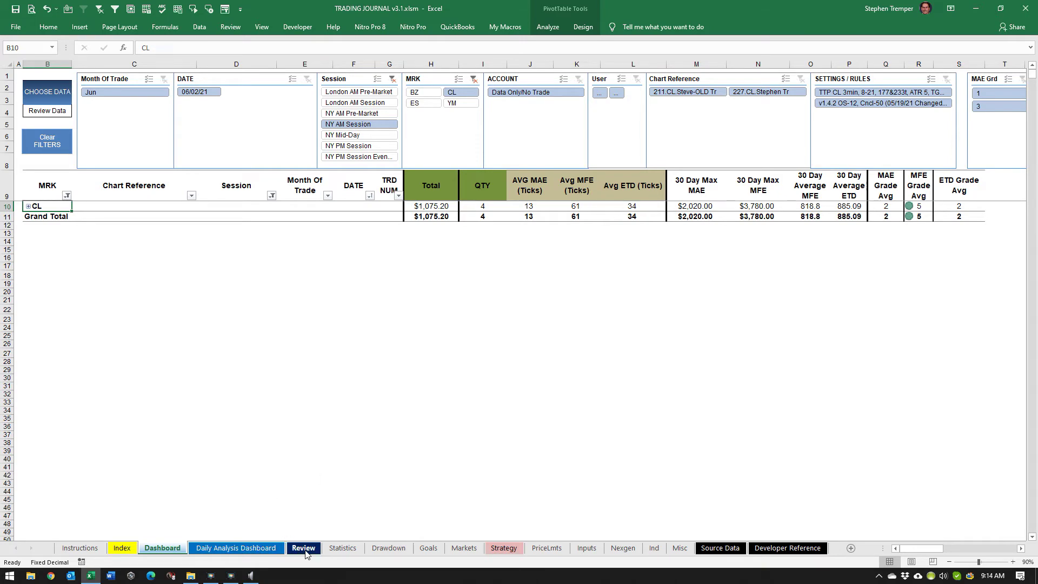
{"action": "left_click", "coordinate": [190, 576]}
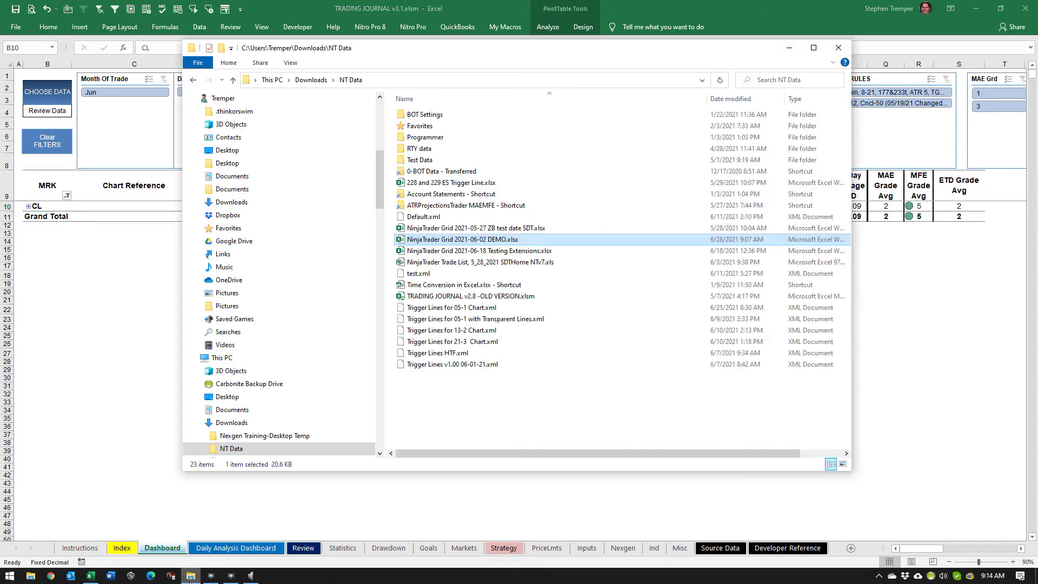
{"action": "double_click", "coordinate": [524, 242]}
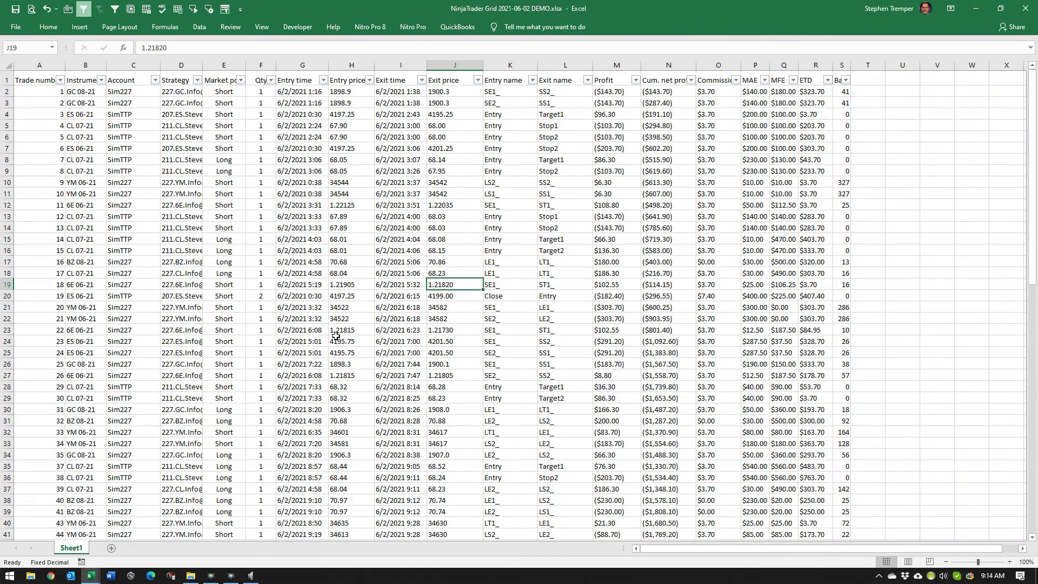
Step: Fill cell F20, holding Qty 2, with yellow in the NinjaTrader grid
{"action": "left_click", "coordinate": [261, 297]}
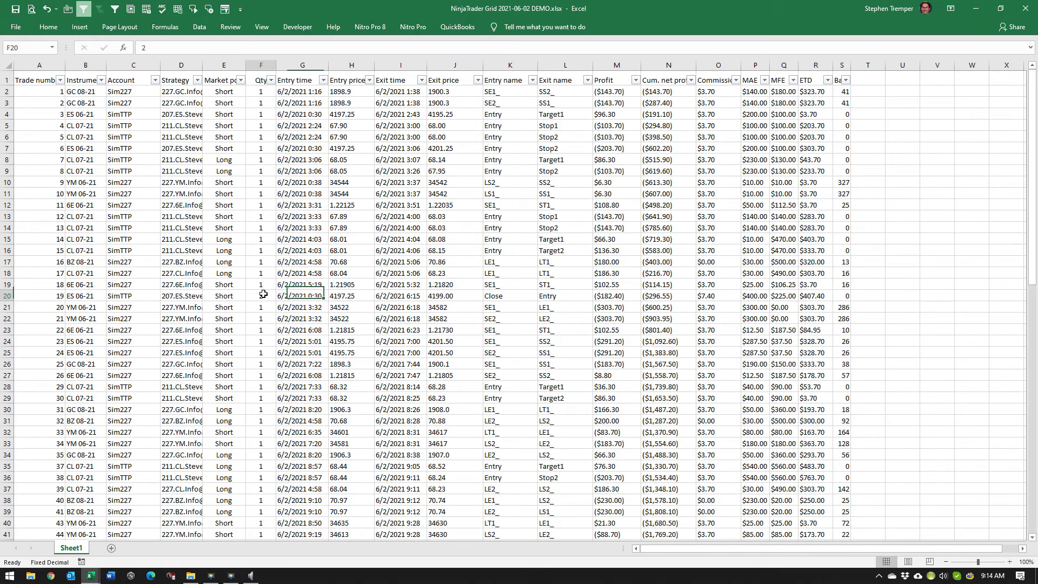
{"action": "right_click", "coordinate": [262, 296]}
{"action": "left_click", "coordinate": [306, 280]}
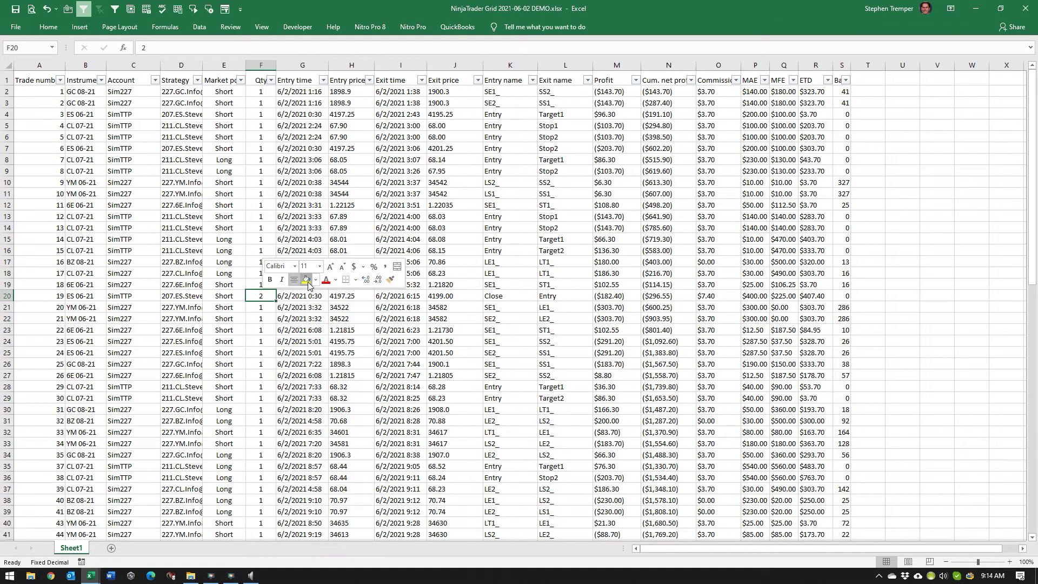
{"action": "scroll", "coordinate": [298, 459], "scroll_direction": "down", "scroll_amount": 6}
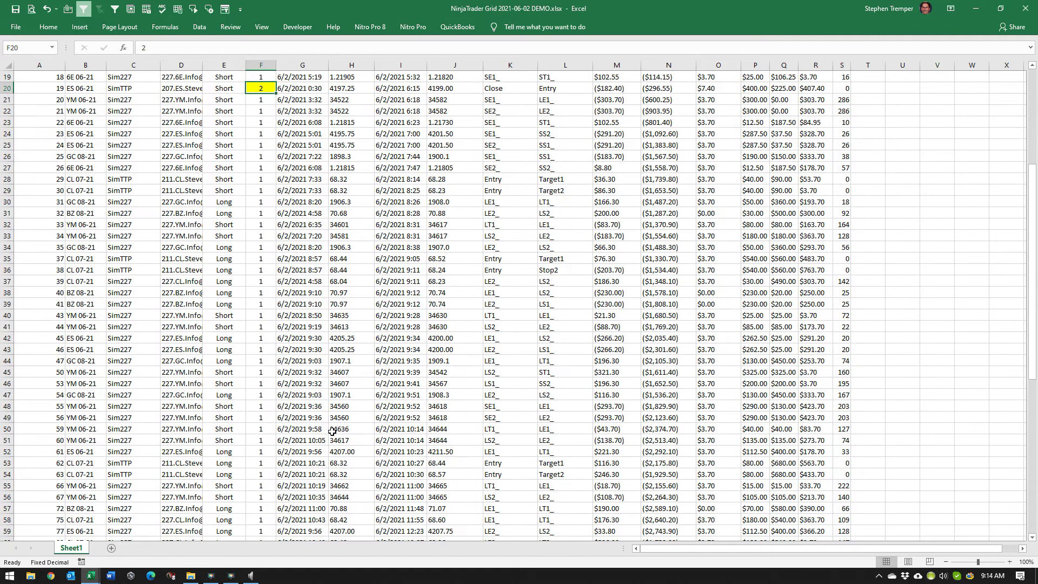
{"action": "scroll", "coordinate": [262, 317], "scroll_direction": "up", "scroll_amount": 6}
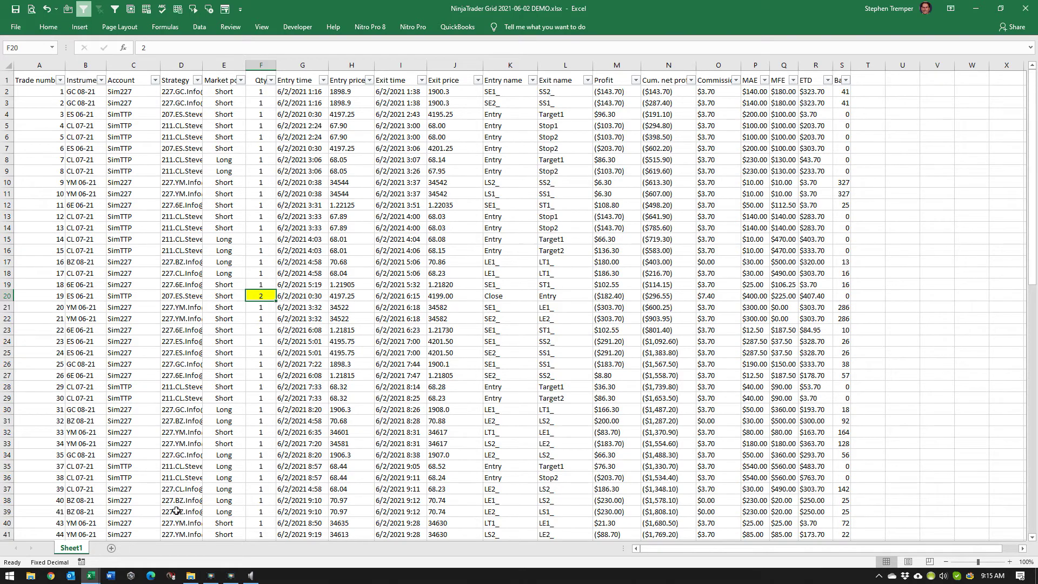
Step: Minimize the NinjaTrader workbook and bring up the journal's Review sheet
{"action": "left_click", "coordinate": [976, 8]}
{"action": "left_click", "coordinate": [305, 547]}
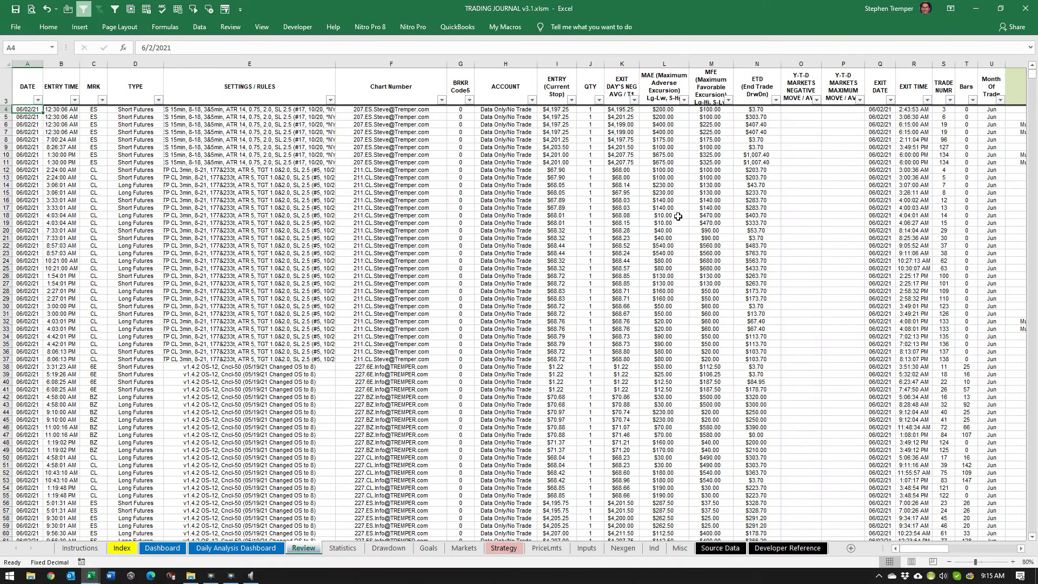
{"action": "left_click_drag", "start_coordinate": [918, 550], "coordinate": [943, 548]}
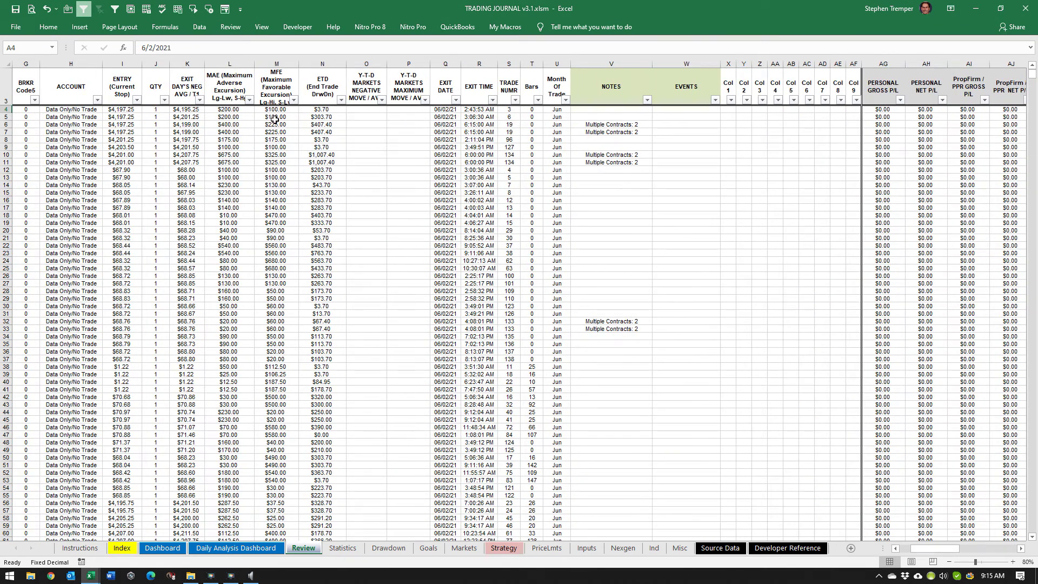
Step: Check the 'Multiple Contracts: 2' note and QTY values, then return to the Dashboard
{"action": "left_click", "coordinate": [616, 126]}
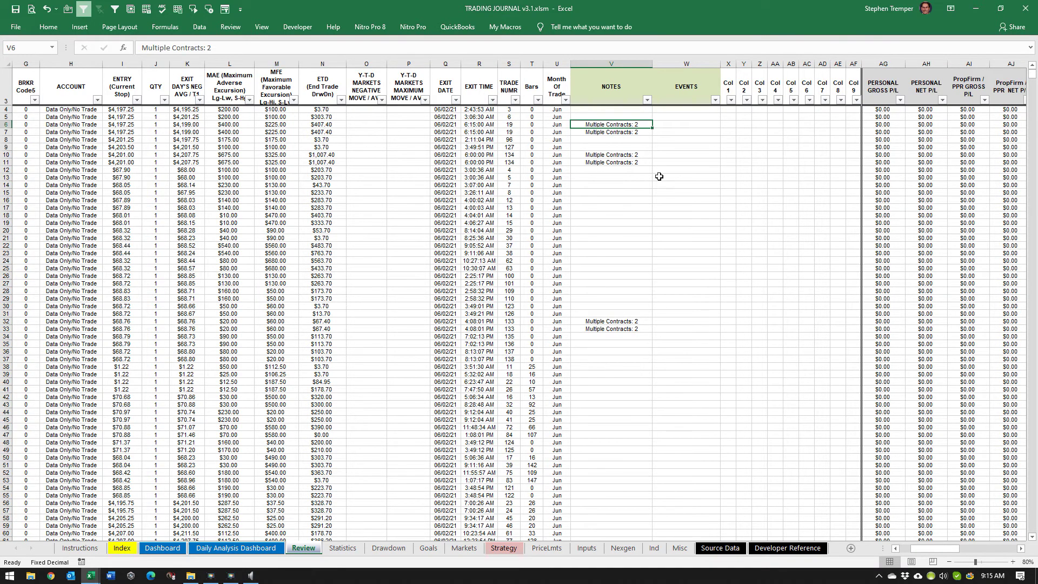
{"action": "key", "text": "Left"}
{"action": "key", "text": "Left"}
{"action": "key", "text": "Left"}
{"action": "key", "text": "Left"}
{"action": "key", "text": "Left"}
{"action": "key", "text": "Left"}
{"action": "key", "text": "Left"}
{"action": "key", "text": "Left"}
{"action": "key", "text": "Left"}
{"action": "key", "text": "Left"}
{"action": "key", "text": "Left"}
{"action": "key", "text": "Left"}
{"action": "key", "text": "Left"}
{"action": "key", "text": "Left"}
{"action": "key", "text": "Left"}
{"action": "key", "text": "Left"}
{"action": "key", "text": "Left"}
{"action": "key", "text": "Left"}
{"action": "key", "text": "Left"}
{"action": "key", "text": "Left"}
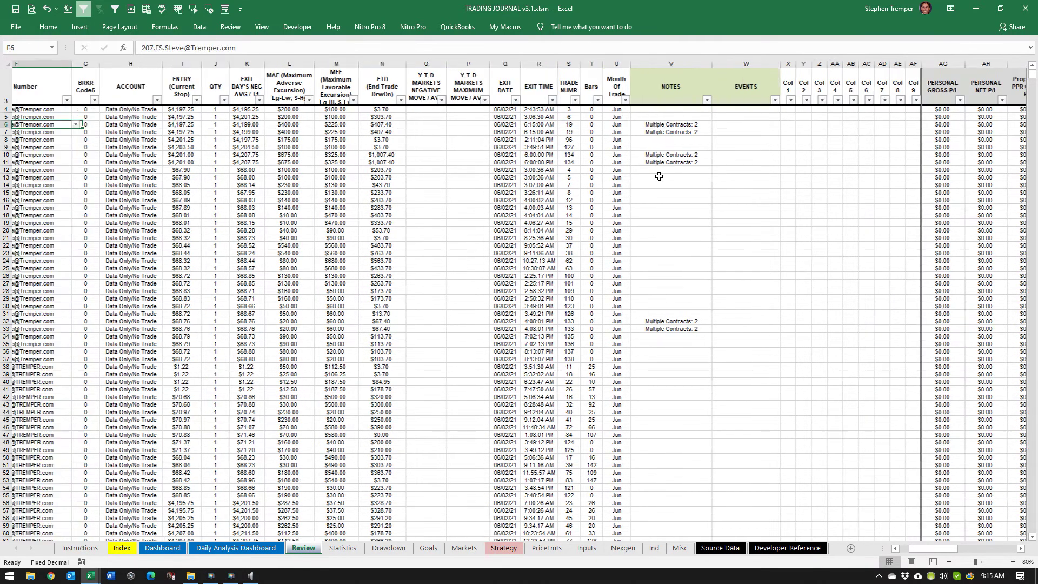
{"action": "key", "text": "Right"}
{"action": "key", "text": "Right"}
{"action": "key", "text": "Right"}
{"action": "key", "text": "Right"}
{"action": "key", "text": "Right"}
{"action": "key", "text": "Right"}
{"action": "key", "text": "Right"}
{"action": "key", "text": "Right"}
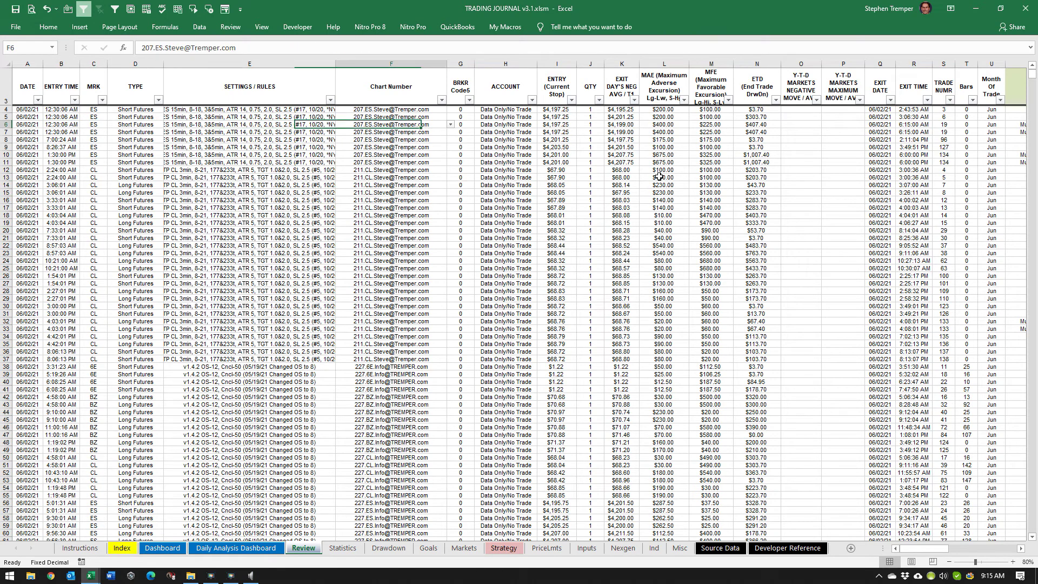
{"action": "key", "text": "Right"}
{"action": "key", "text": "Down"}
{"action": "key", "text": "Down"}
{"action": "key", "text": "Down"}
{"action": "key", "text": "Down"}
{"action": "key", "text": "Down"}
{"action": "key", "text": "Down"}
{"action": "key", "text": "Down"}
{"action": "key", "text": "Down"}
{"action": "key", "text": "Down"}
{"action": "key", "text": "Down"}
{"action": "key", "text": "Down"}
{"action": "key", "text": "Down"}
{"action": "key", "text": "Down"}
{"action": "key", "text": "Down"}
{"action": "key", "text": "Down"}
{"action": "key", "text": "Down"}
{"action": "key", "text": "Down"}
{"action": "key", "text": "Down"}
{"action": "key", "text": "Down"}
{"action": "key", "text": "Down"}
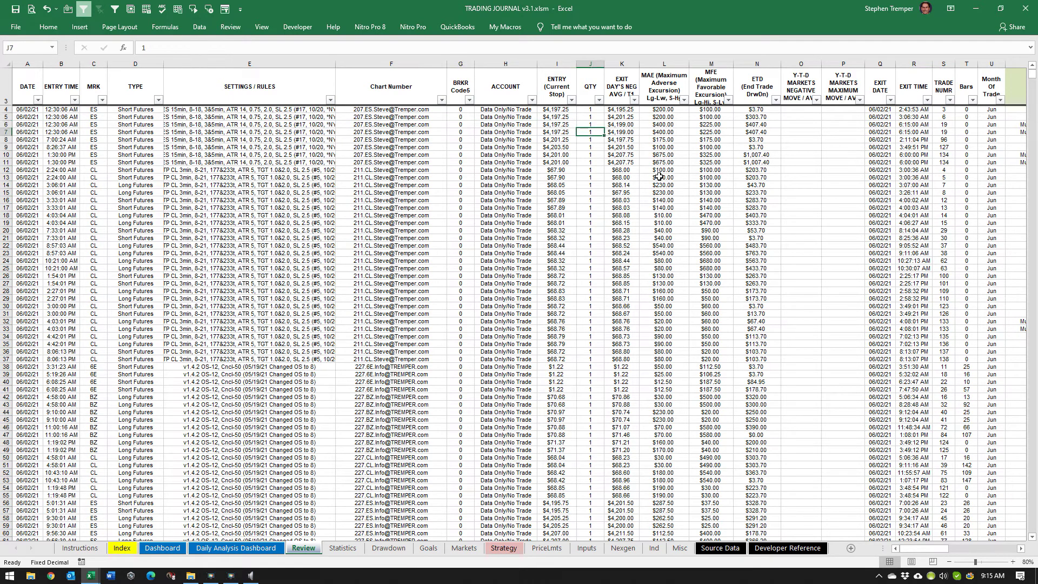
{"action": "key", "text": "Down"}
{"action": "key", "text": "Down"}
{"action": "key", "text": "Down"}
{"action": "key", "text": "Down"}
{"action": "key", "text": "Down"}
{"action": "key", "text": "Down"}
{"action": "key", "text": "Down"}
{"action": "key", "text": "Down"}
{"action": "key", "text": "Down"}
{"action": "key", "text": "Down"}
{"action": "key", "text": "Down"}
{"action": "key", "text": "Down"}
{"action": "key", "text": "Down"}
{"action": "key", "text": "Down"}
{"action": "key", "text": "Down"}
{"action": "key", "text": "Down"}
{"action": "key", "text": "Down"}
{"action": "key", "text": "Down"}
{"action": "key", "text": "Down"}
{"action": "key", "text": "Down"}
{"action": "key", "text": "ctrl+Home"}
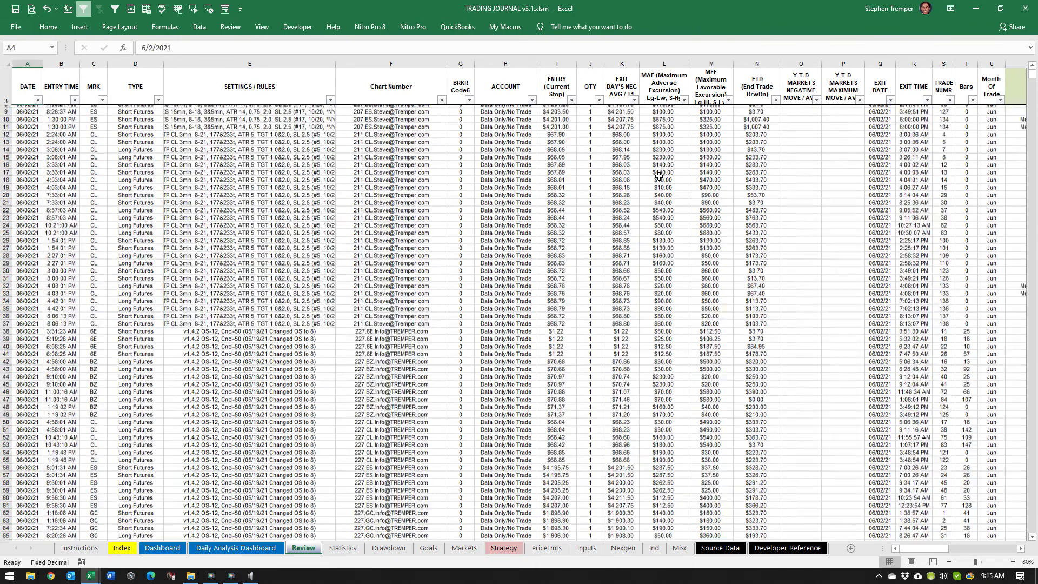
{"action": "left_click", "coordinate": [168, 546]}
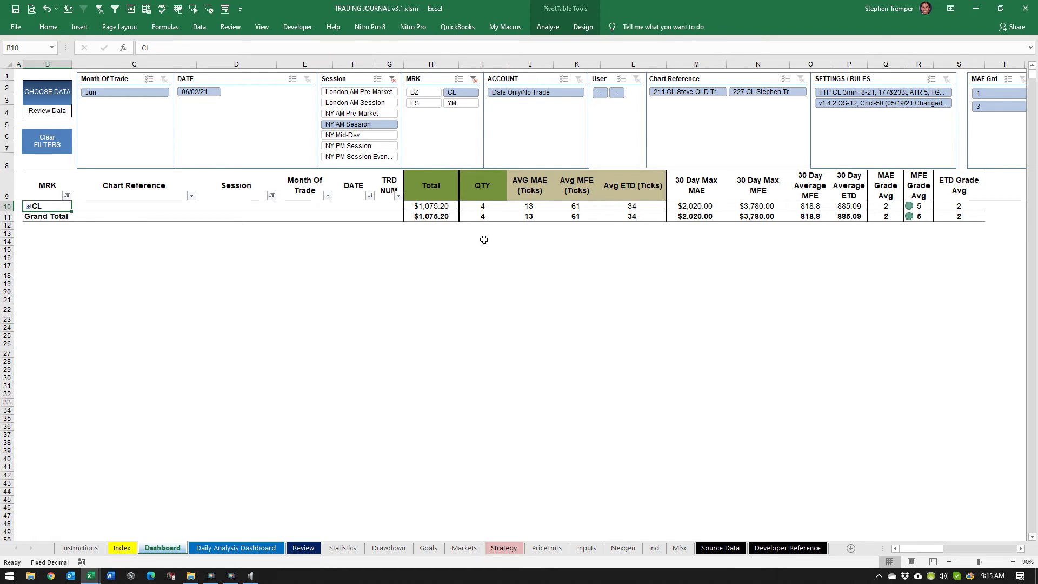
Step: Go to the Review sheet to view the imported 06/02/21 trades, one contract per row
{"action": "left_click", "coordinate": [303, 548]}
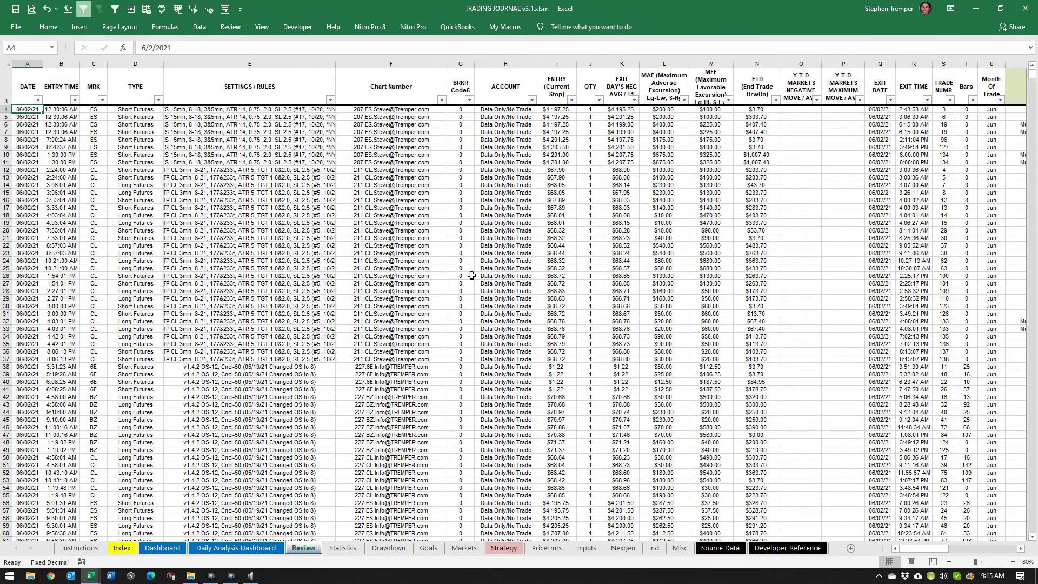